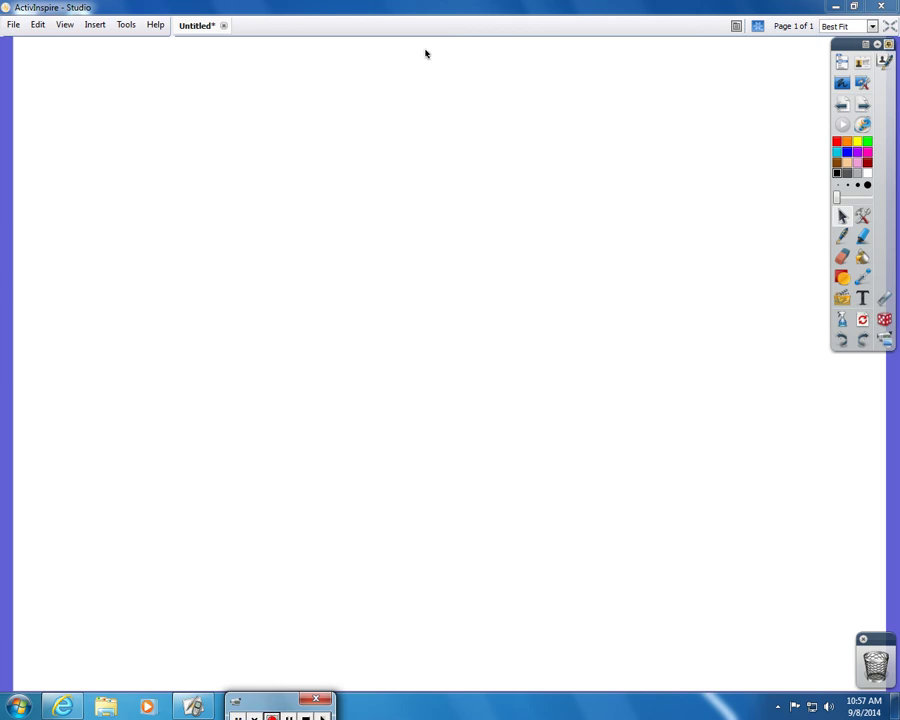
# - Place, move and close a protractor, then roll in the toolbox and select the Pen tool
pyautogui.click(124, 25)
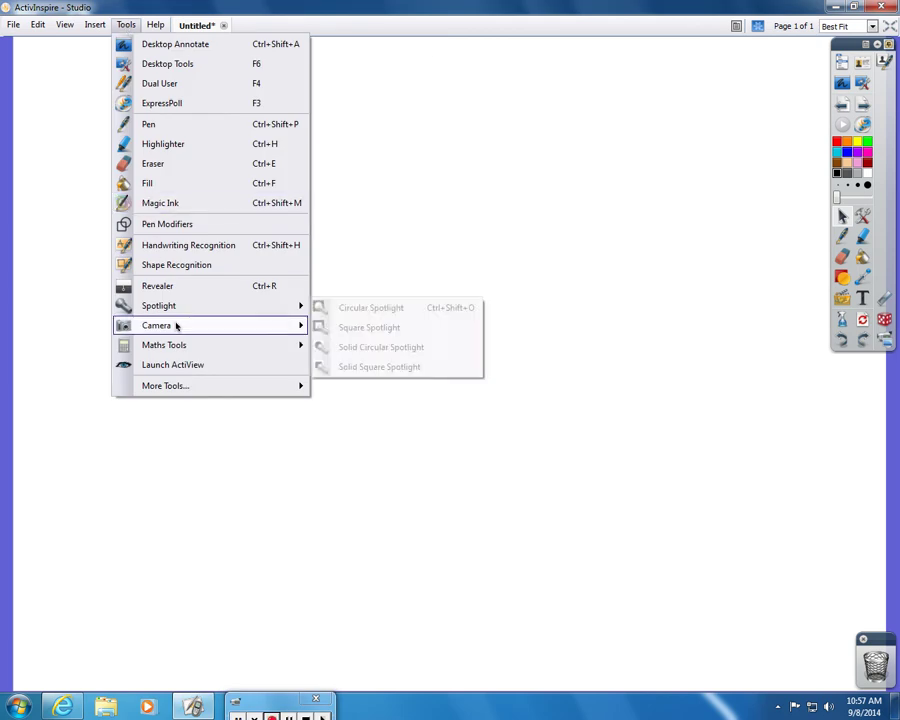
pyautogui.moveTo(167, 344)
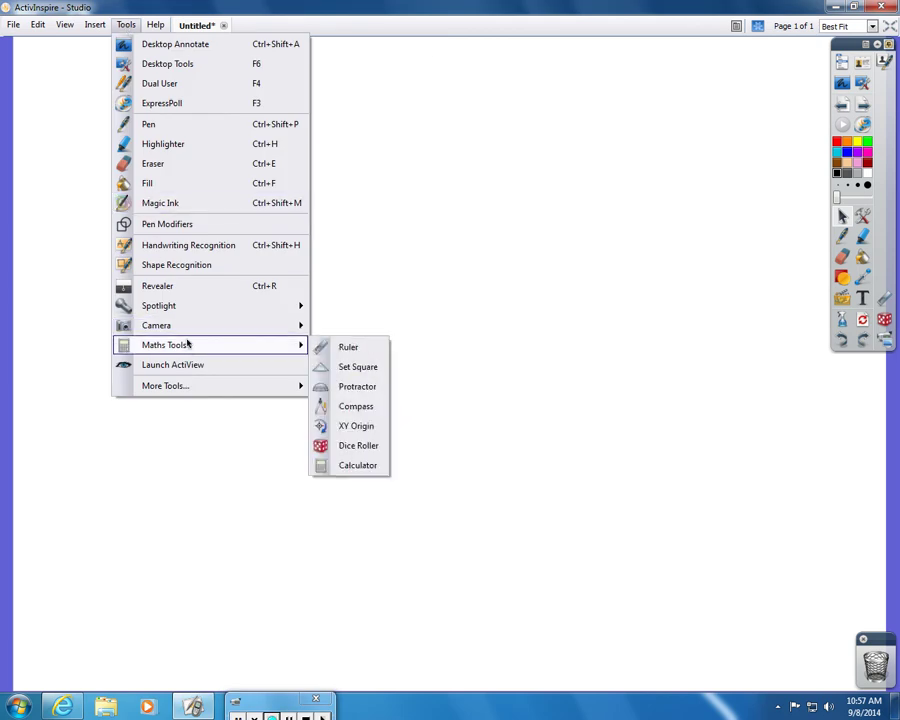
pyautogui.click(357, 386)
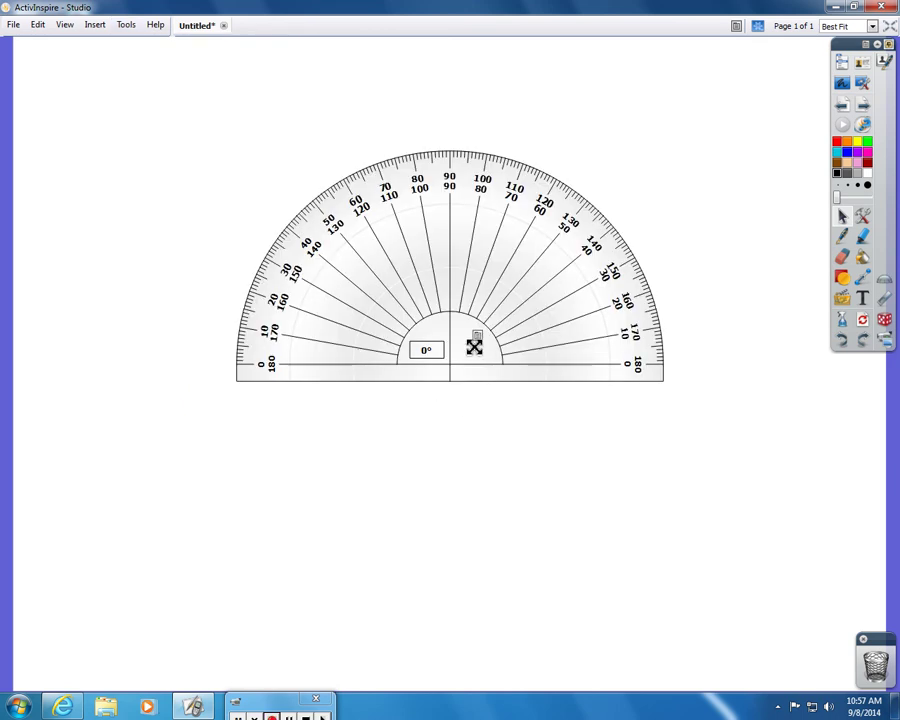
pyautogui.moveTo(464, 343); pyautogui.dragTo(478, 378)
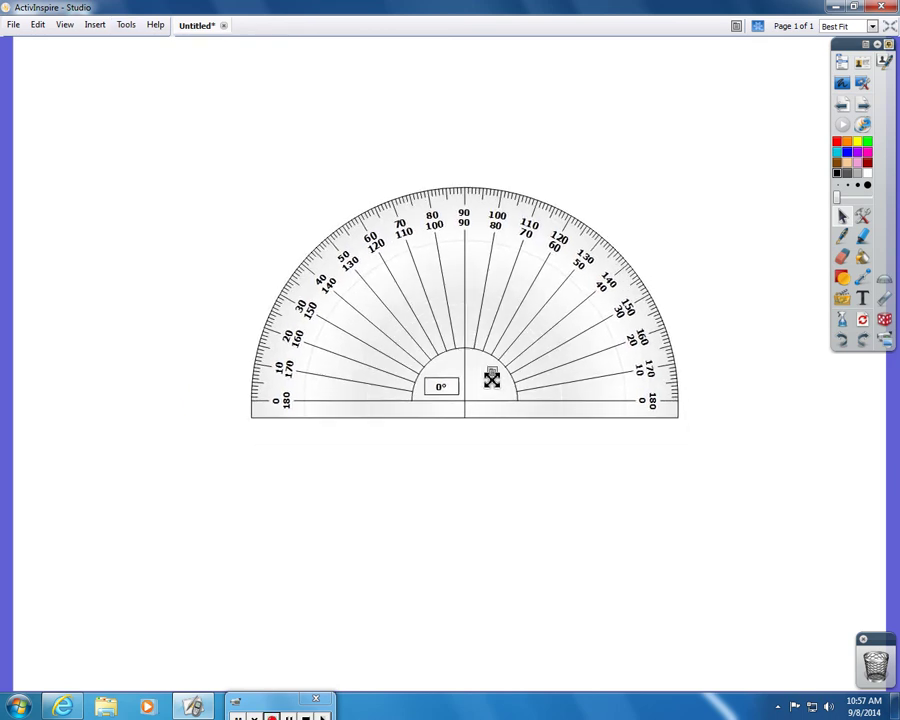
pyautogui.click(492, 374)
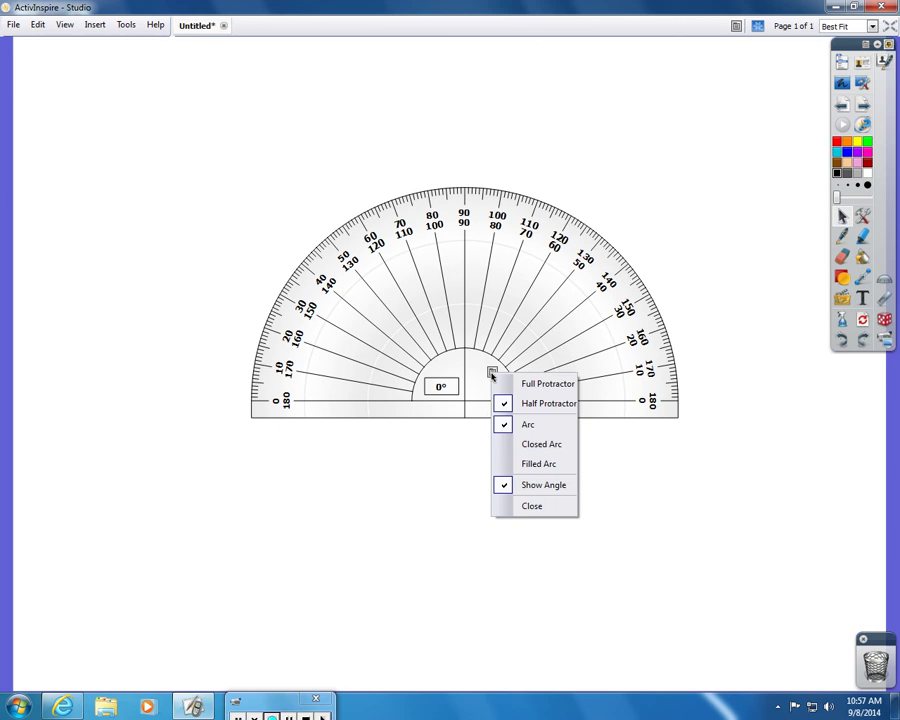
pyautogui.click(530, 506)
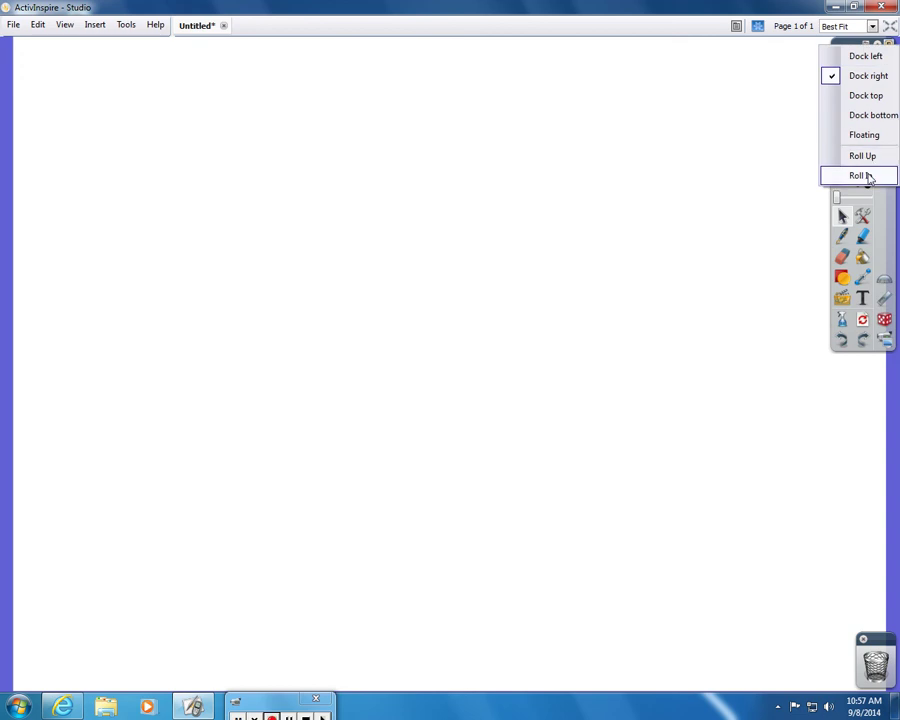
pyautogui.click(866, 176)
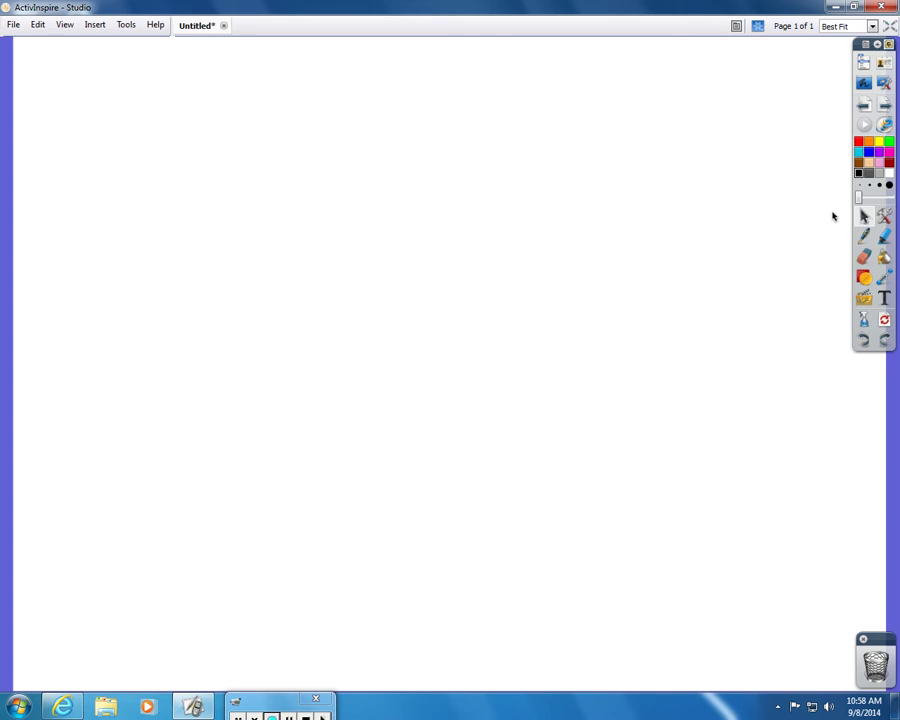
pyautogui.click(864, 236)
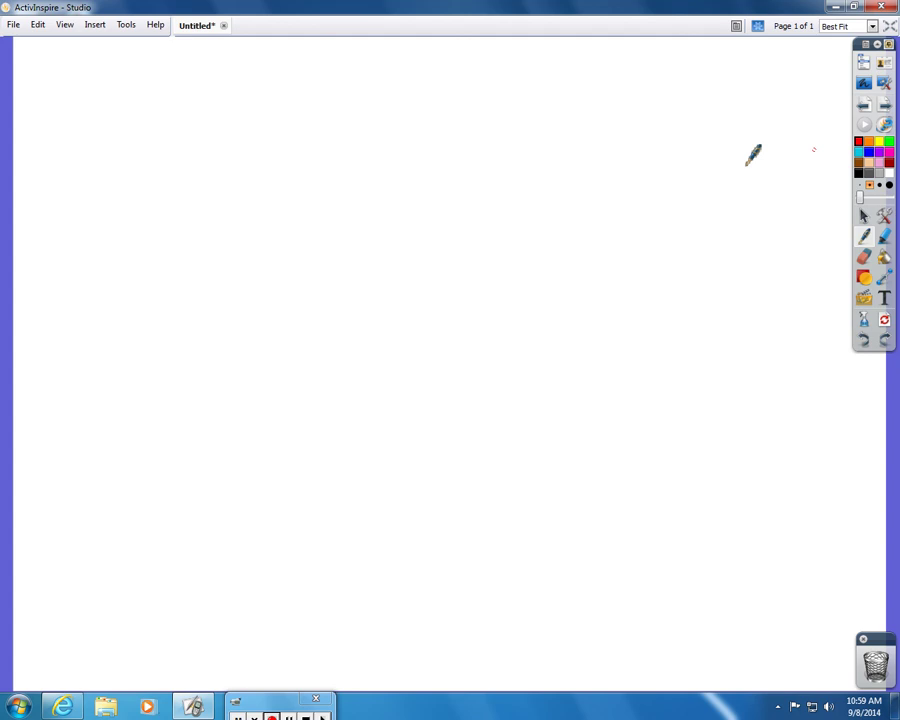
# - Draw a thin red vertical line, widen the pen to 49, then draw a thick red stroke
pyautogui.moveTo(488, 143); pyautogui.dragTo(491, 265)
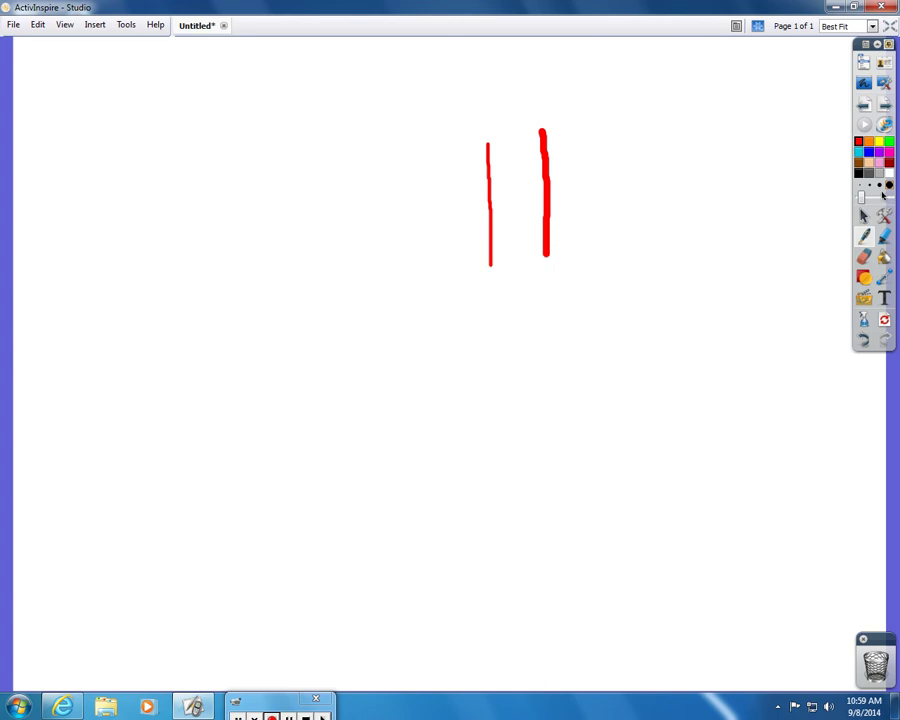
pyautogui.moveTo(862, 199); pyautogui.dragTo(875, 200)
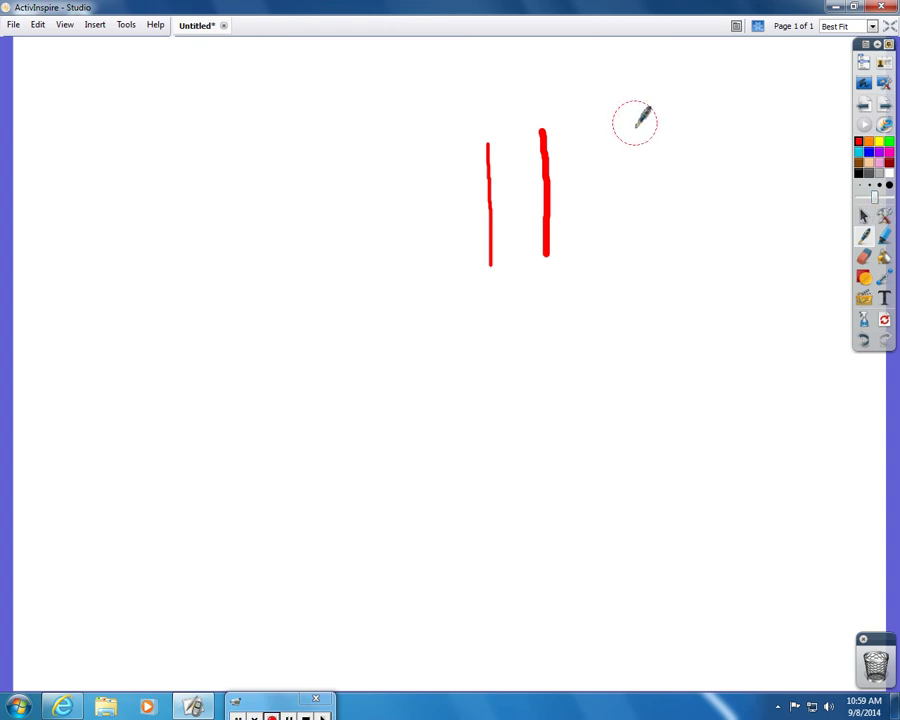
pyautogui.moveTo(635, 122); pyautogui.dragTo(636, 333)
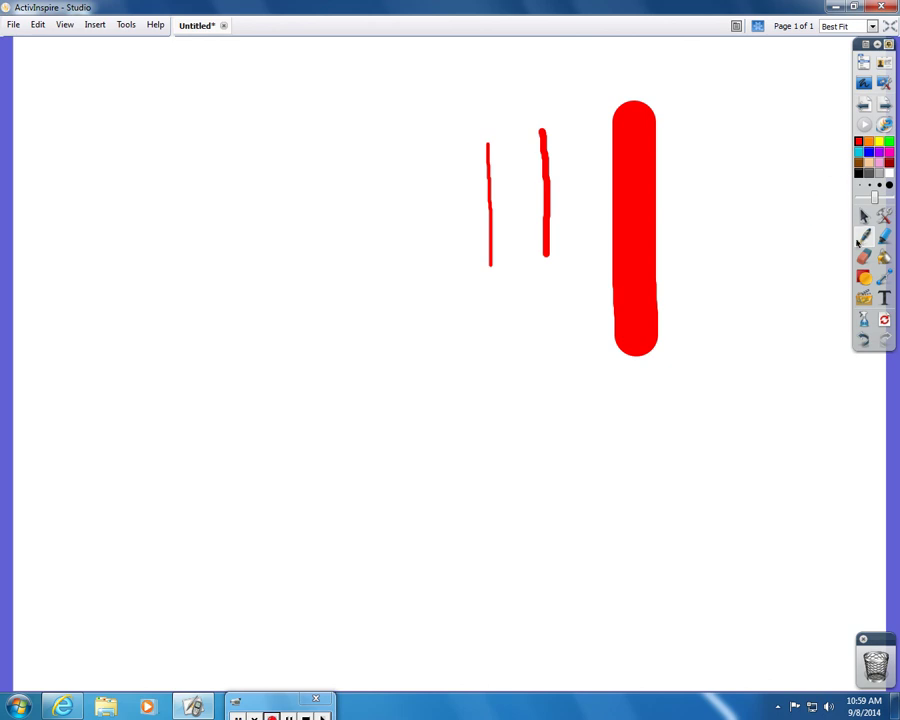
pyautogui.click(884, 237)
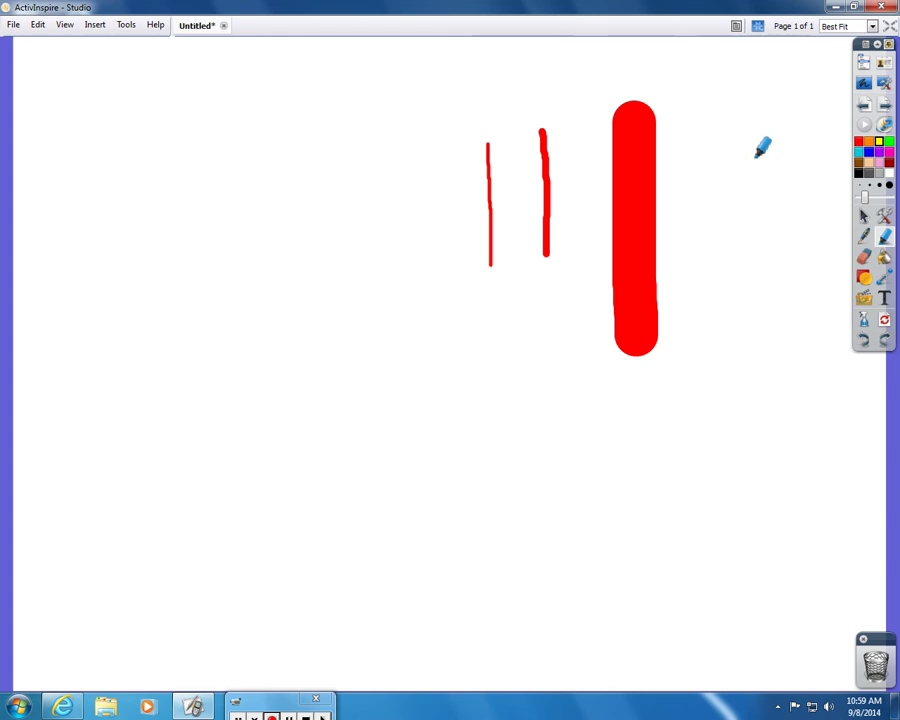
# - Draw narrow and wide yellow highlight strokes, then erase their lower ends
pyautogui.moveTo(755, 143); pyautogui.dragTo(756, 306)
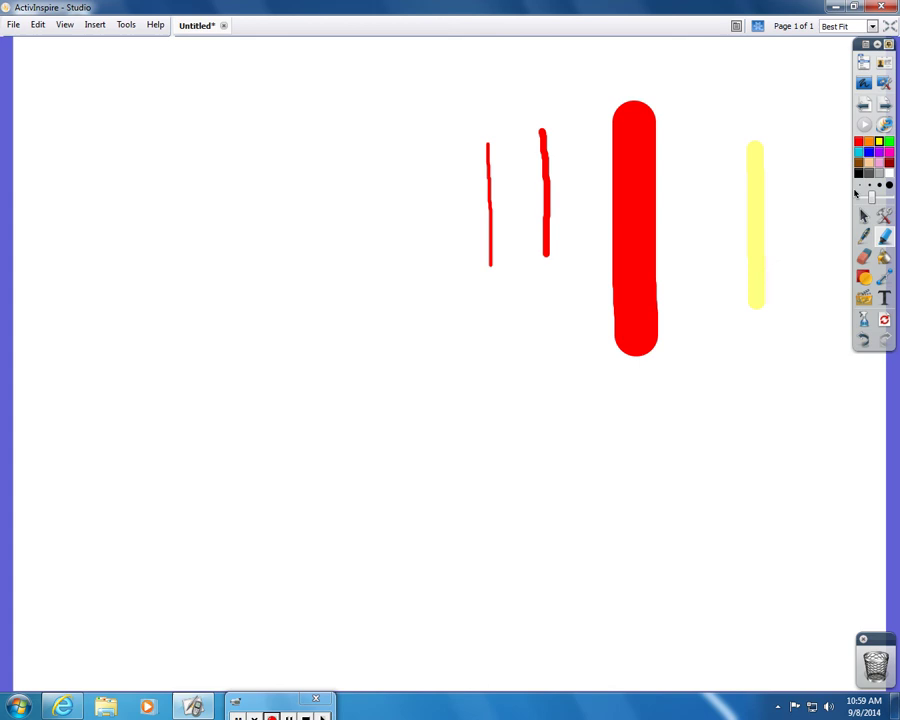
pyautogui.moveTo(800, 146); pyautogui.dragTo(799, 300)
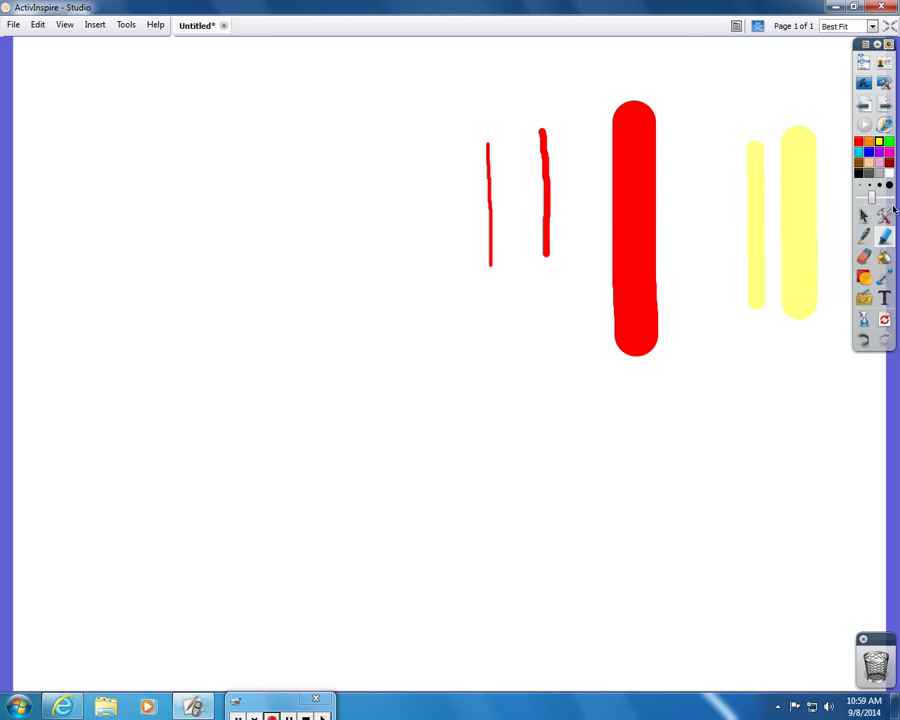
pyautogui.click(866, 258)
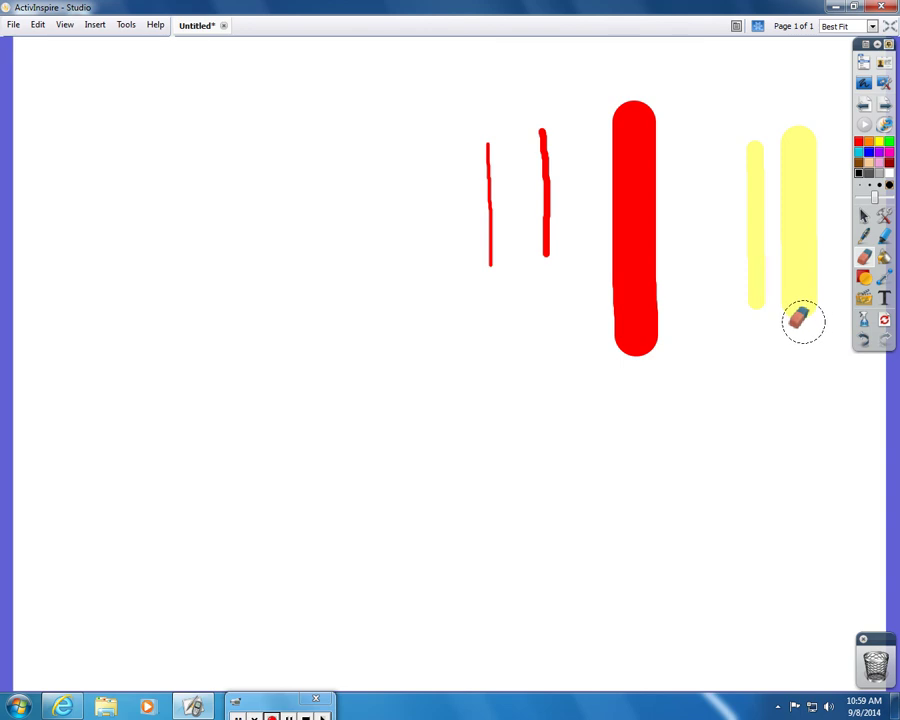
pyautogui.moveTo(752, 314)
pyautogui.mouseDown()
pyautogui.moveTo(802, 270)
pyautogui.moveTo(788, 249)
pyautogui.mouseUp()
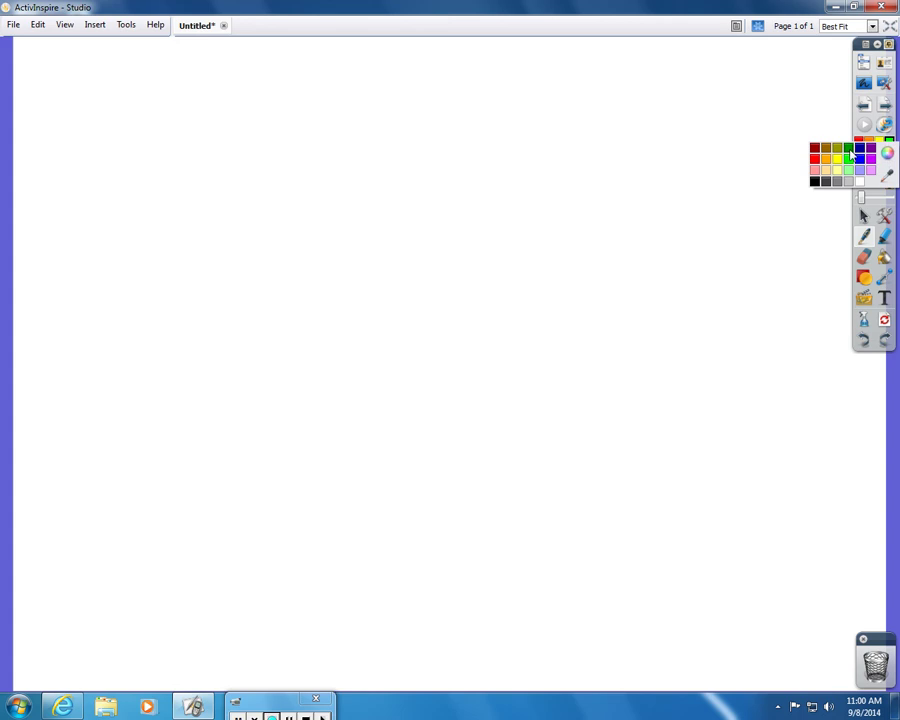
# - Choose green as the pen colour
pyautogui.click(849, 152)
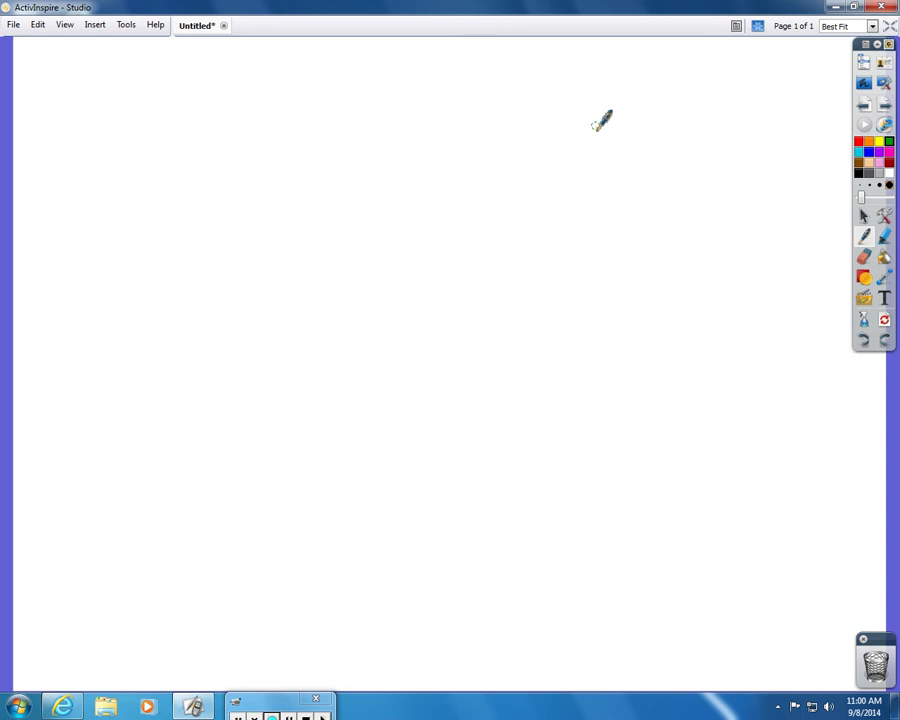
# - Scribble a grid of crossing green vertical, horizontal and diagonal lines across the page centre
pyautogui.moveTo(596, 124); pyautogui.dragTo(597, 241)
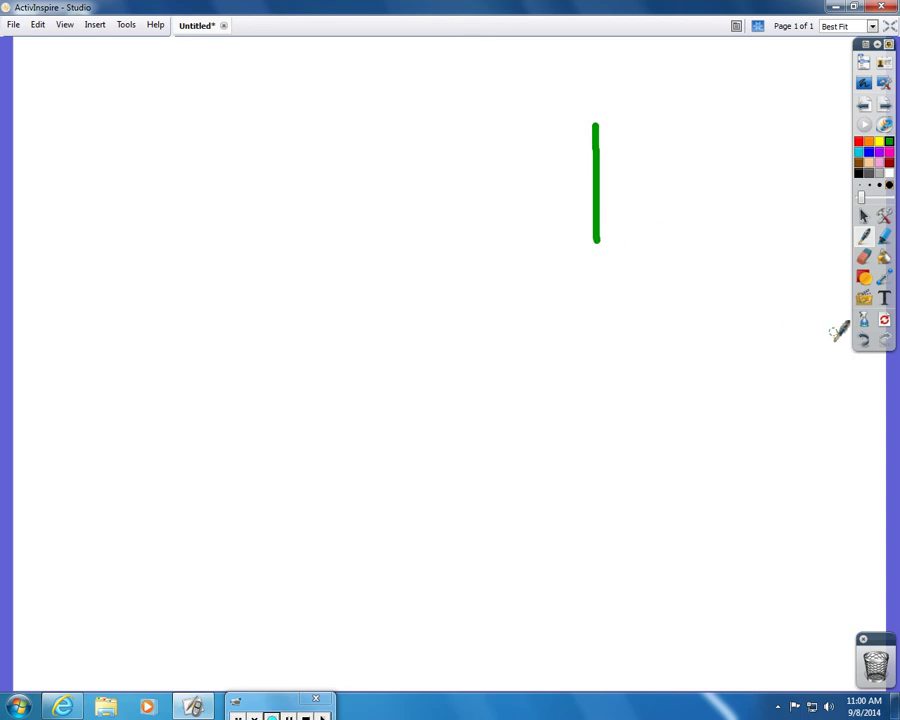
pyautogui.moveTo(386, 218); pyautogui.dragTo(540, 218)
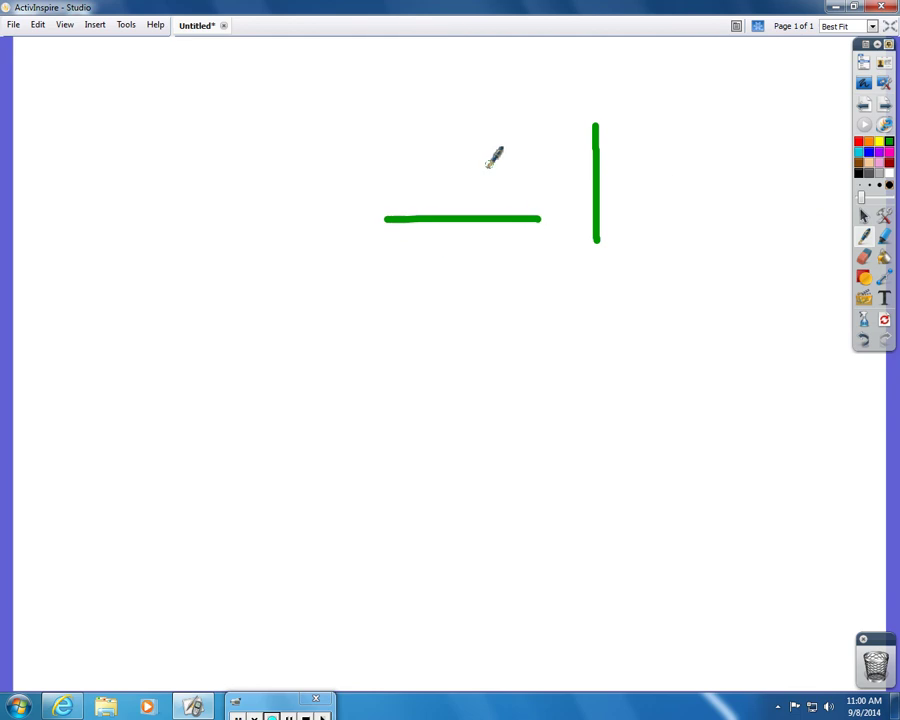
pyautogui.moveTo(486, 161); pyautogui.dragTo(487, 303)
pyautogui.moveTo(386, 294); pyautogui.dragTo(543, 295)
pyautogui.moveTo(429, 234); pyautogui.dragTo(430, 367)
pyautogui.moveTo(361, 366)
pyautogui.mouseDown()
pyautogui.moveTo(532, 379)
pyautogui.moveTo(500, 418)
pyautogui.mouseUp()
pyautogui.click(498, 355)
pyautogui.moveTo(479, 420); pyautogui.dragTo(584, 424)
pyautogui.moveTo(584, 306); pyautogui.dragTo(634, 432)
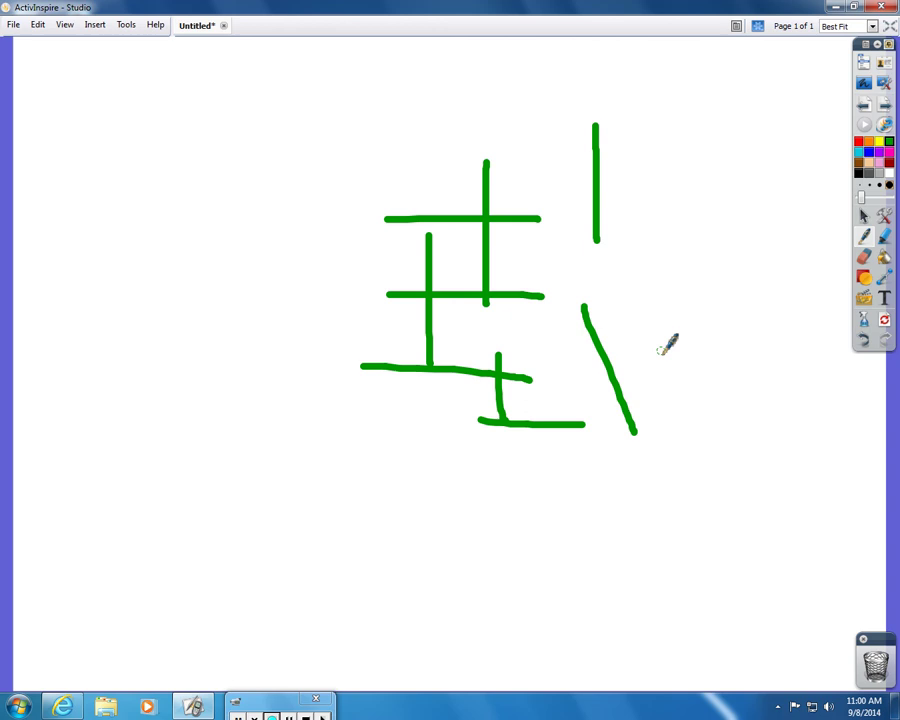
pyautogui.moveTo(662, 349); pyautogui.dragTo(430, 492)
pyautogui.moveTo(377, 368); pyautogui.dragTo(518, 584)
pyautogui.moveTo(541, 420); pyautogui.dragTo(543, 602)
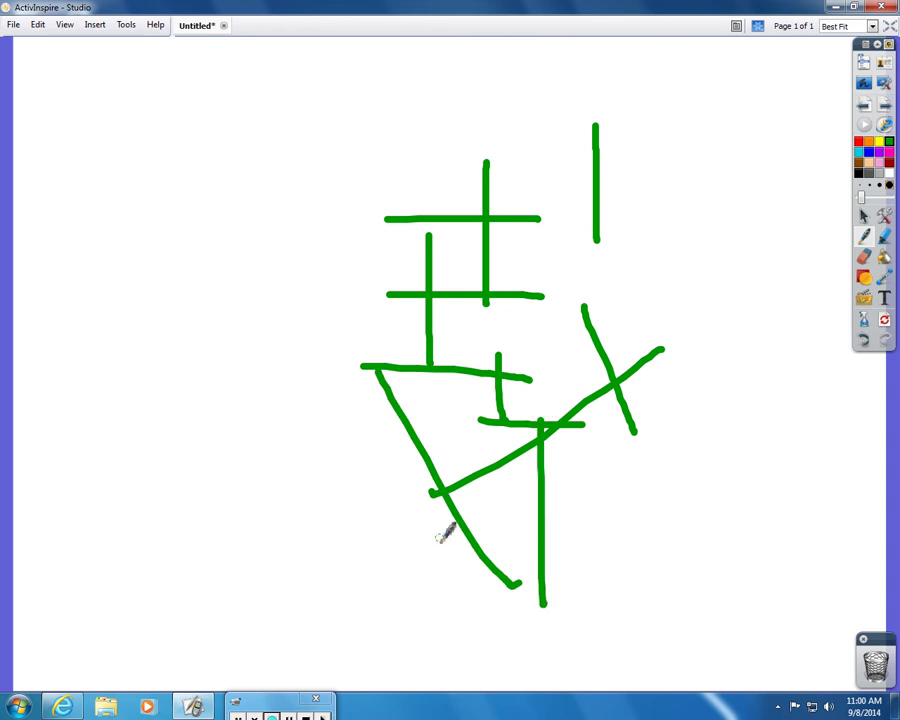
pyautogui.moveTo(438, 538); pyautogui.dragTo(720, 524)
pyautogui.moveTo(699, 374); pyautogui.dragTo(701, 608)
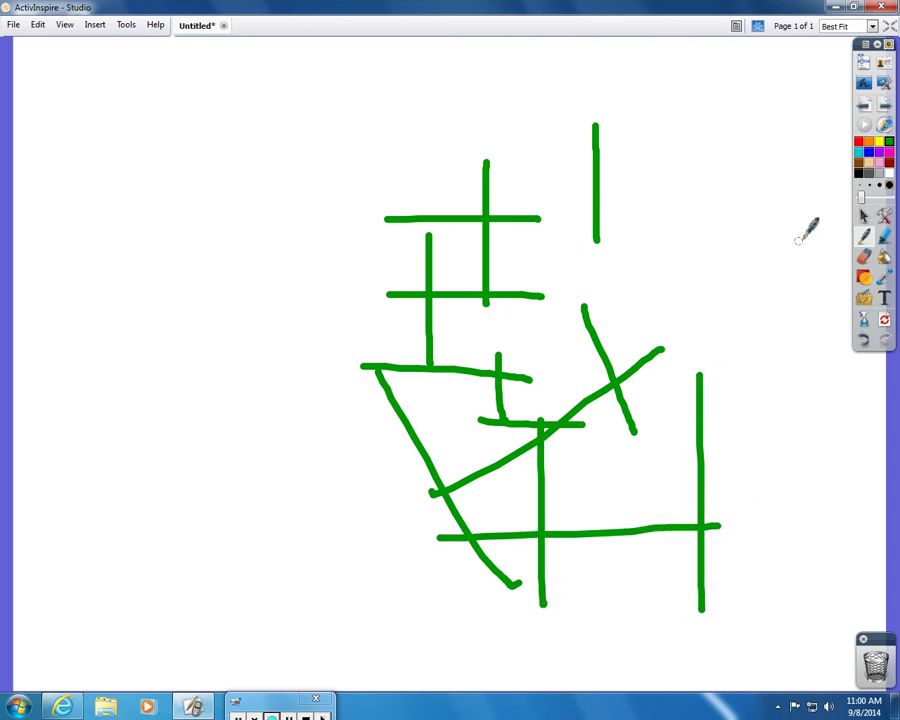
pyautogui.click(864, 215)
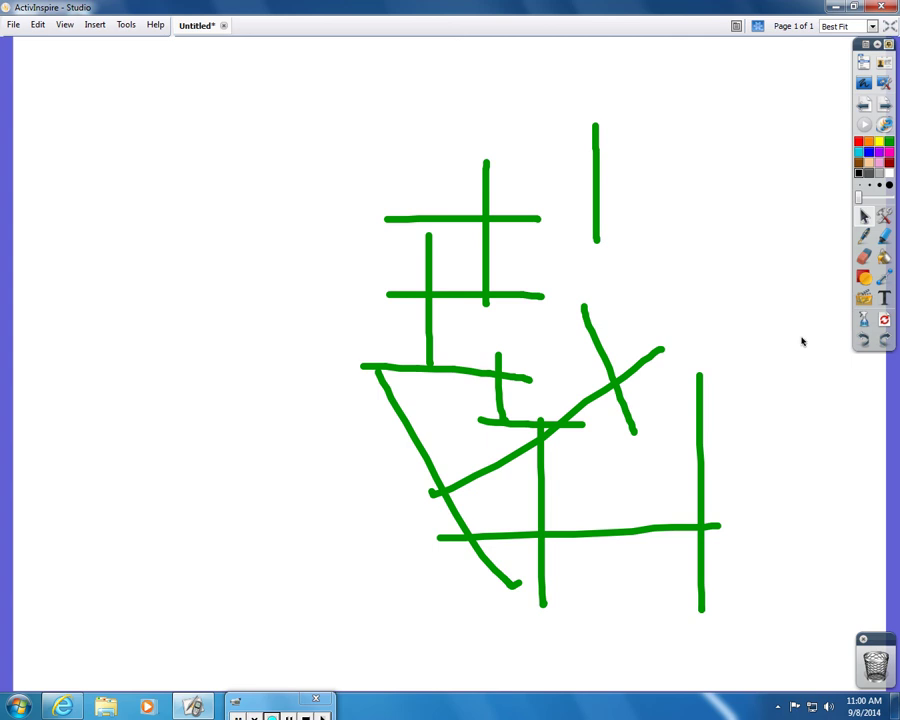
# - Remove all green strokes with the Clear dropdown's Clear Annotations option
pyautogui.click(867, 322)
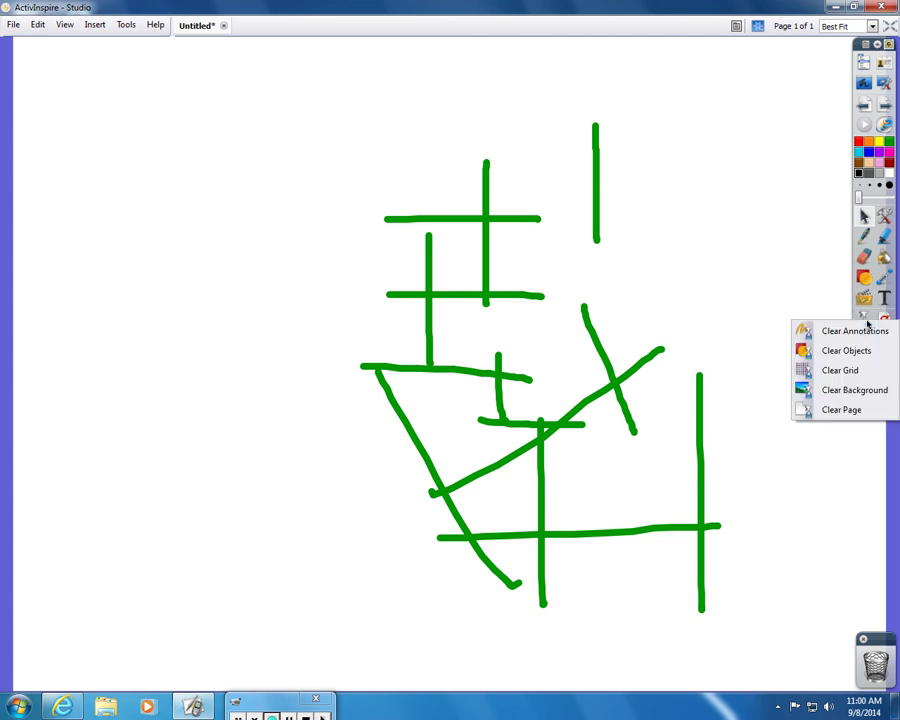
pyautogui.click(855, 331)
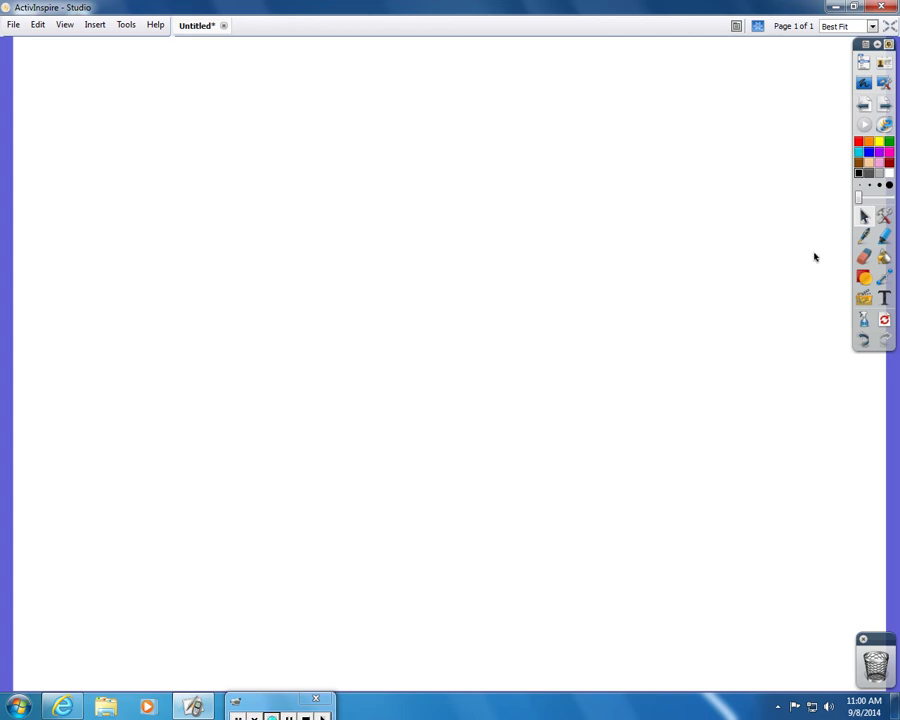
# - Fill the page background with cyan, then return to the Select tool
pyautogui.click(887, 261)
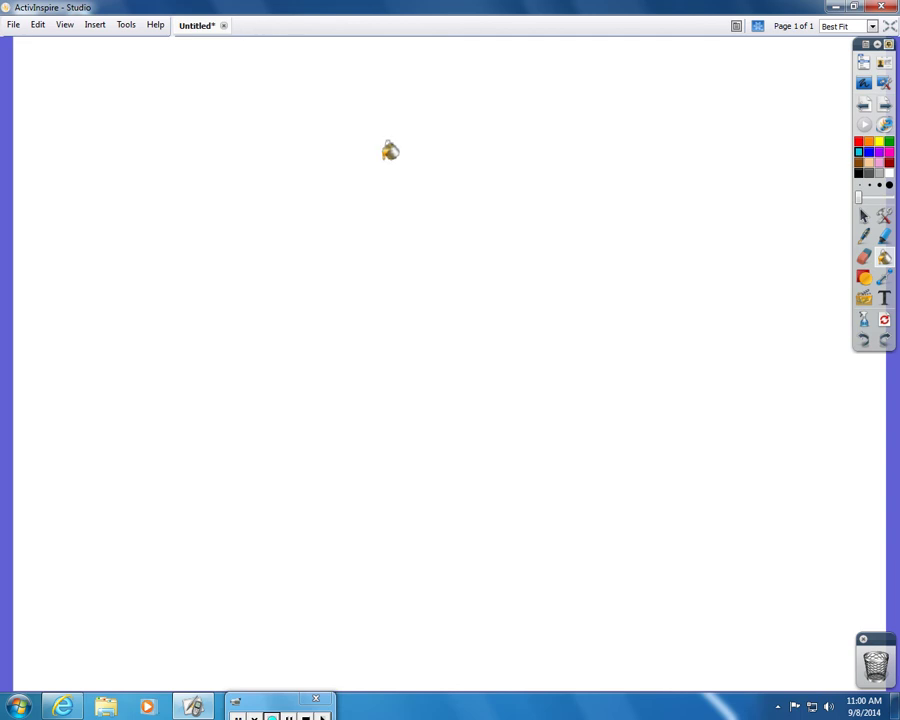
pyautogui.click(389, 149)
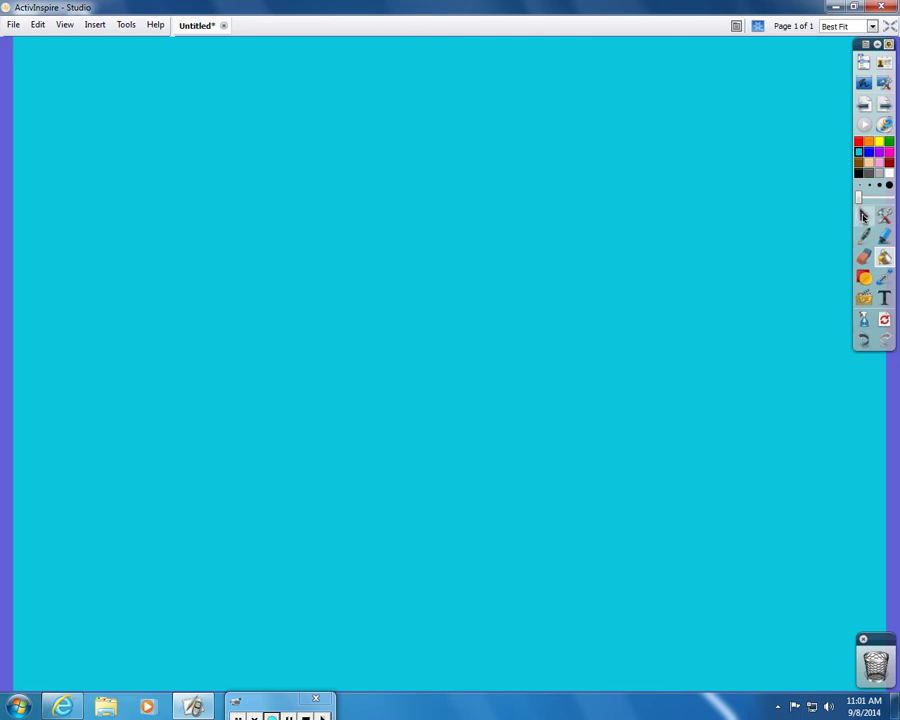
pyautogui.click(864, 216)
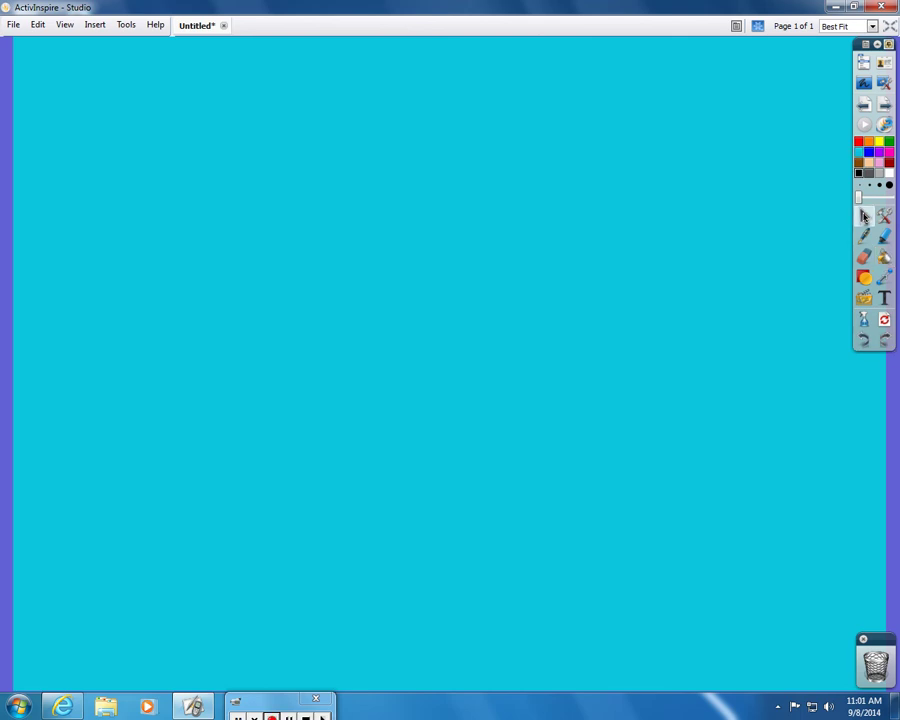
pyautogui.click(871, 322)
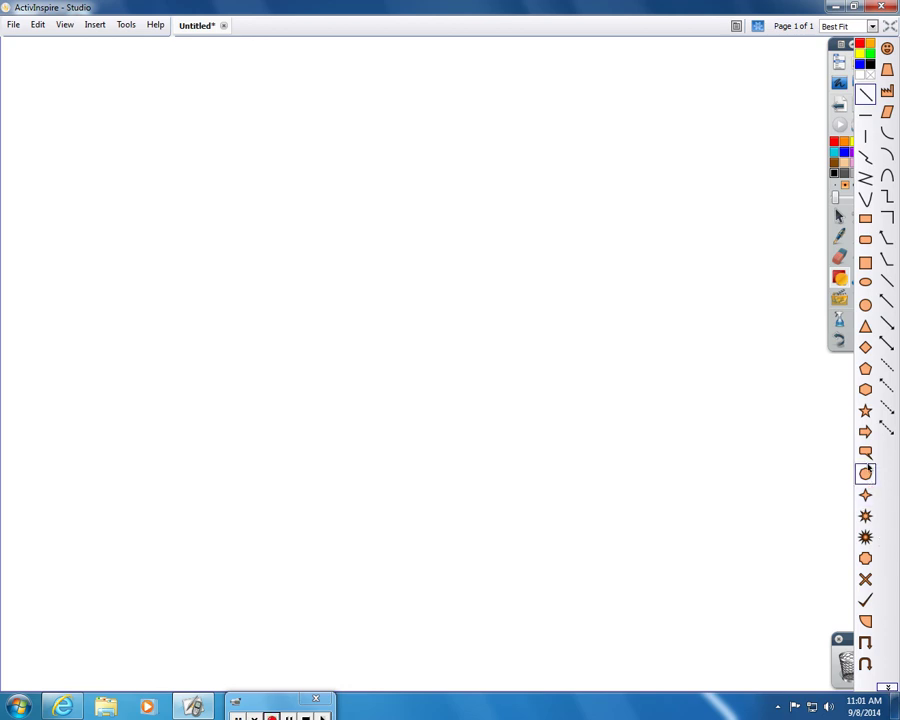
# - Choose the Square shape and drag out a large yellow square with a red outline
pyautogui.click(866, 263)
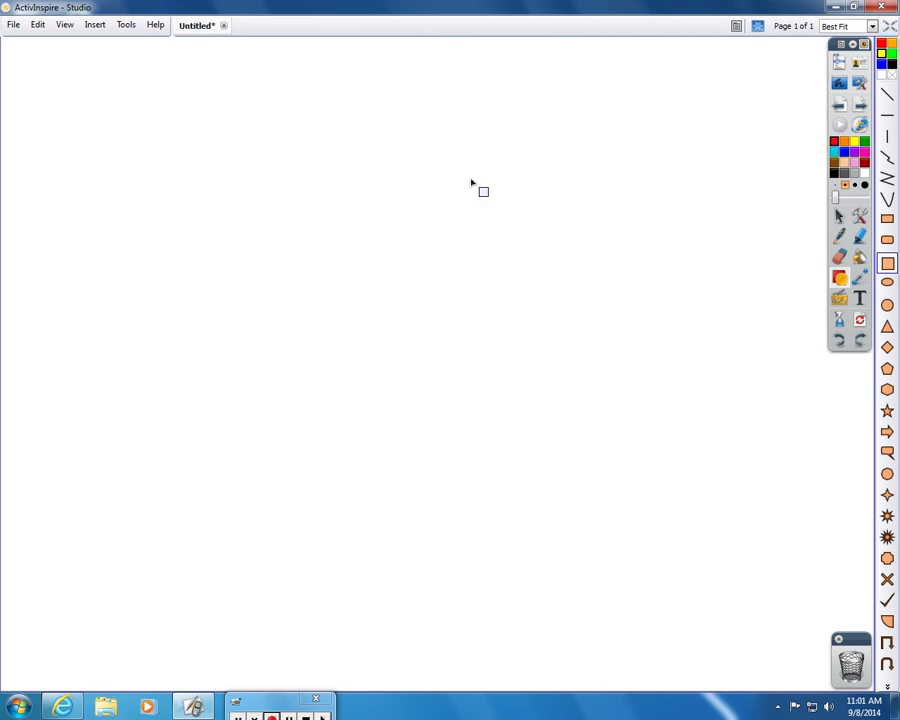
pyautogui.moveTo(409, 155); pyautogui.dragTo(487, 232)
pyautogui.moveTo(427, 242); pyautogui.dragTo(691, 439)
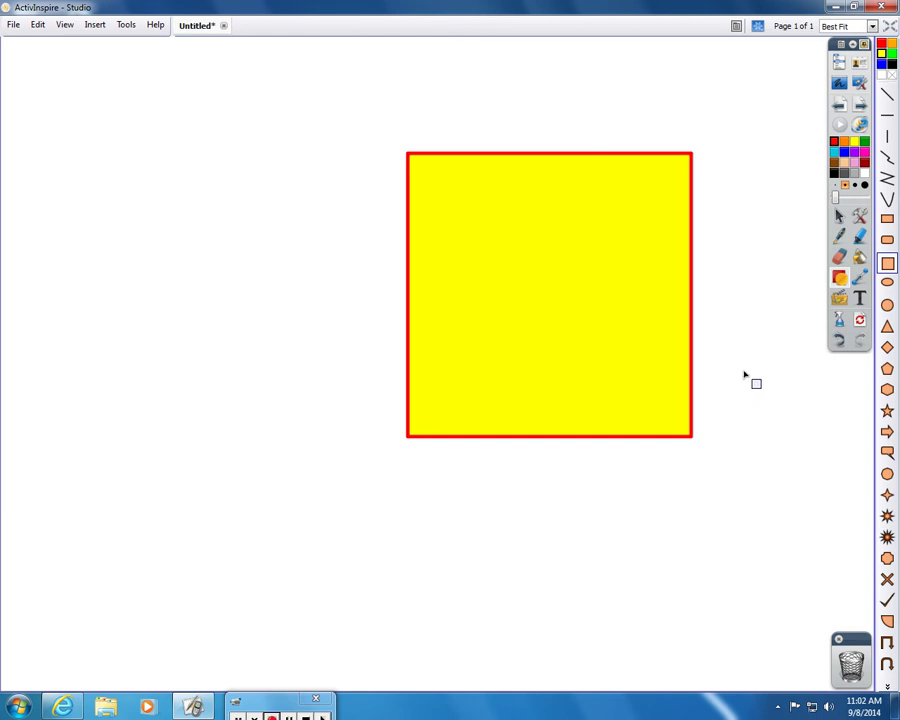
# - Drag the square left toward the centre and refill it with cyan
pyautogui.click(840, 218)
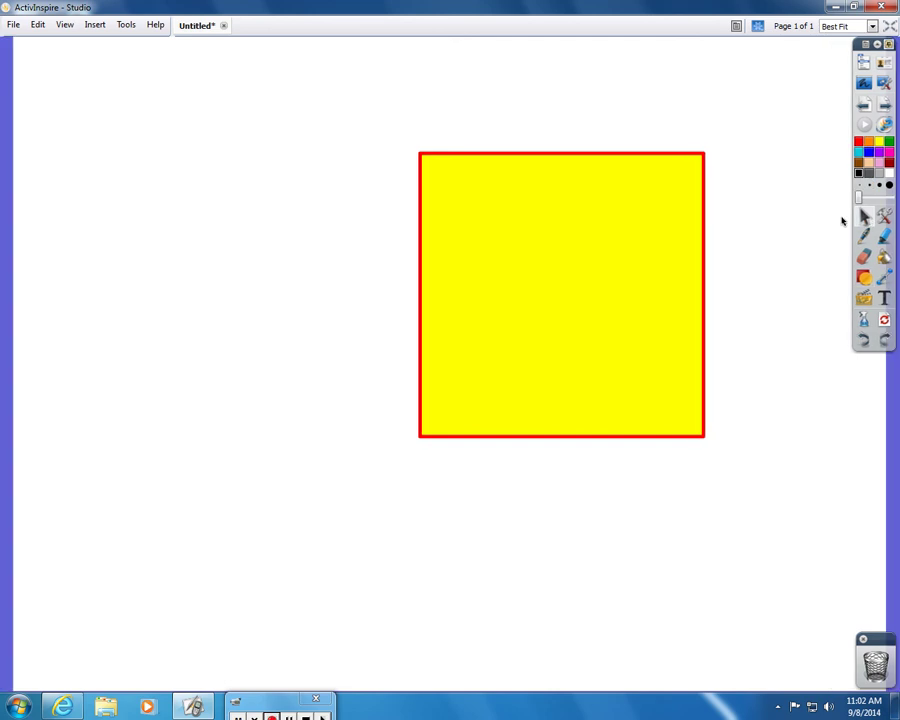
pyautogui.moveTo(618, 310); pyautogui.dragTo(534, 327)
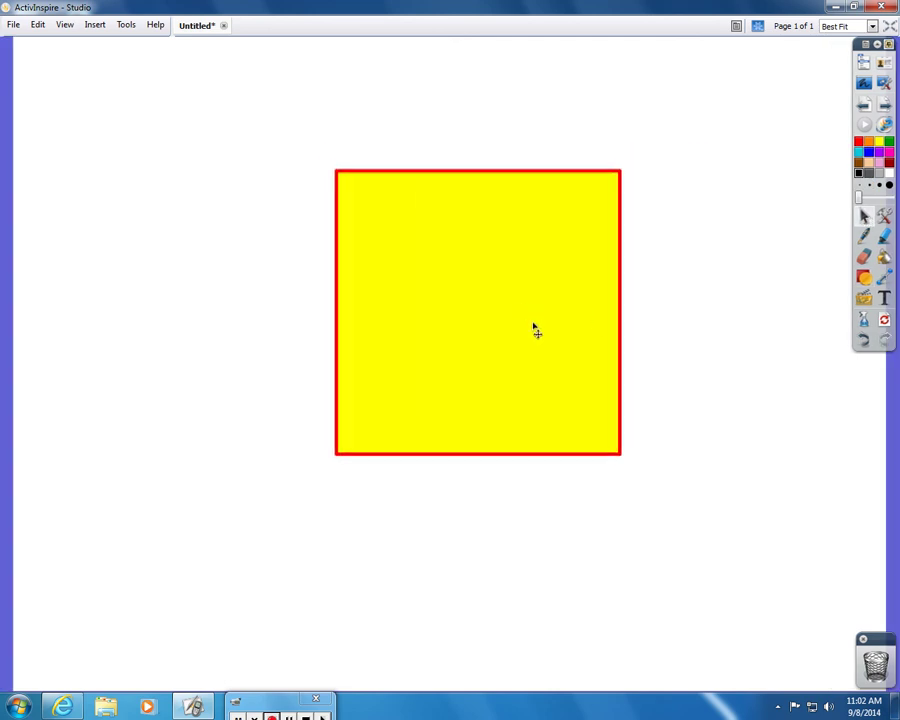
pyautogui.click(884, 256)
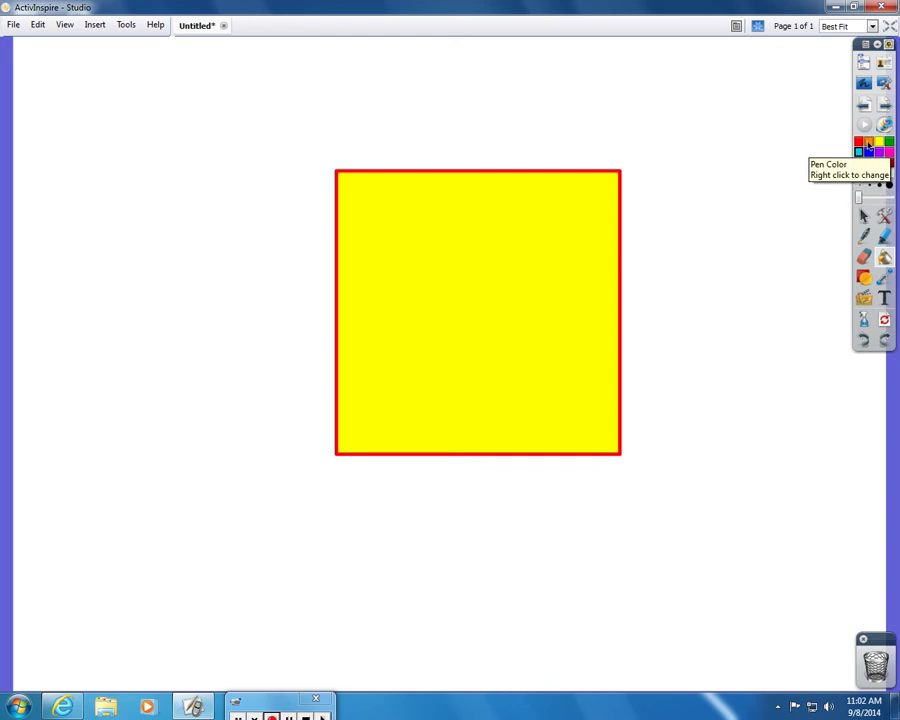
pyautogui.click(858, 152)
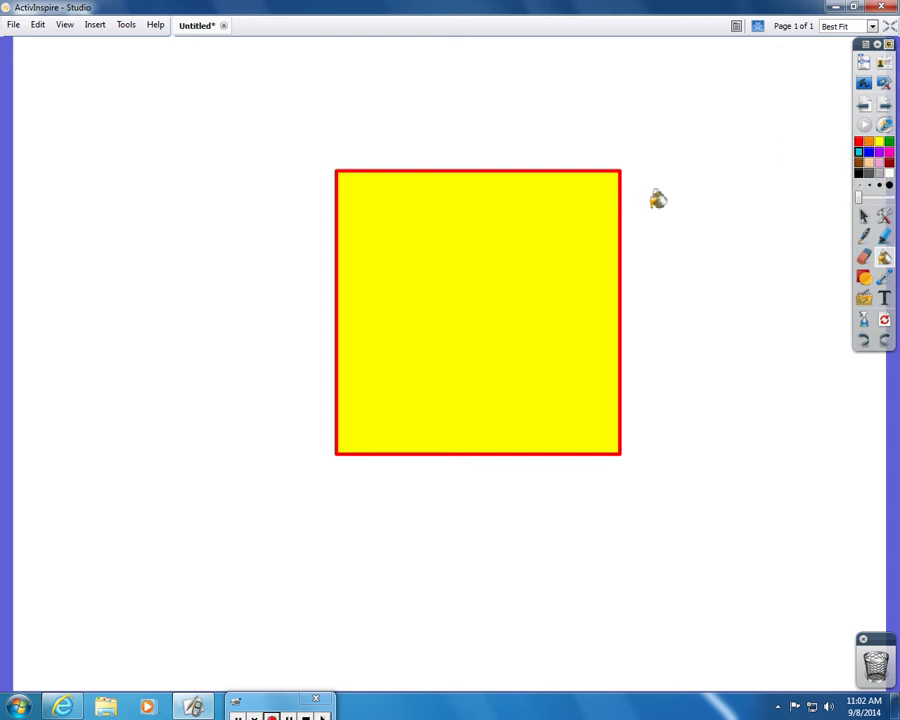
pyautogui.click(530, 250)
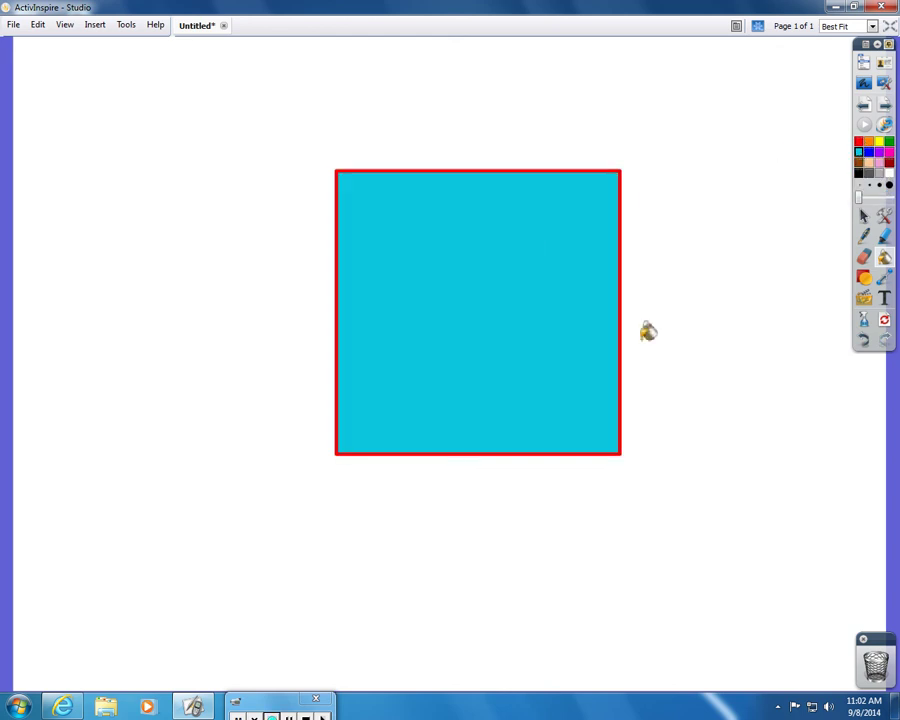
pyautogui.click(866, 217)
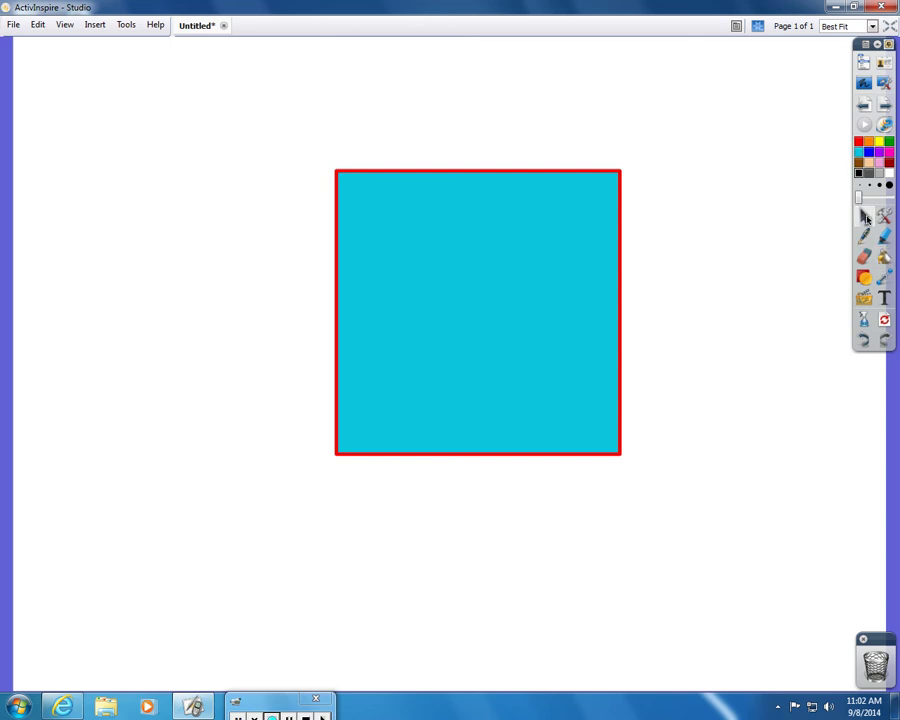
# - Place a text box inside the square and raise the font size to 28
pyautogui.click(884, 300)
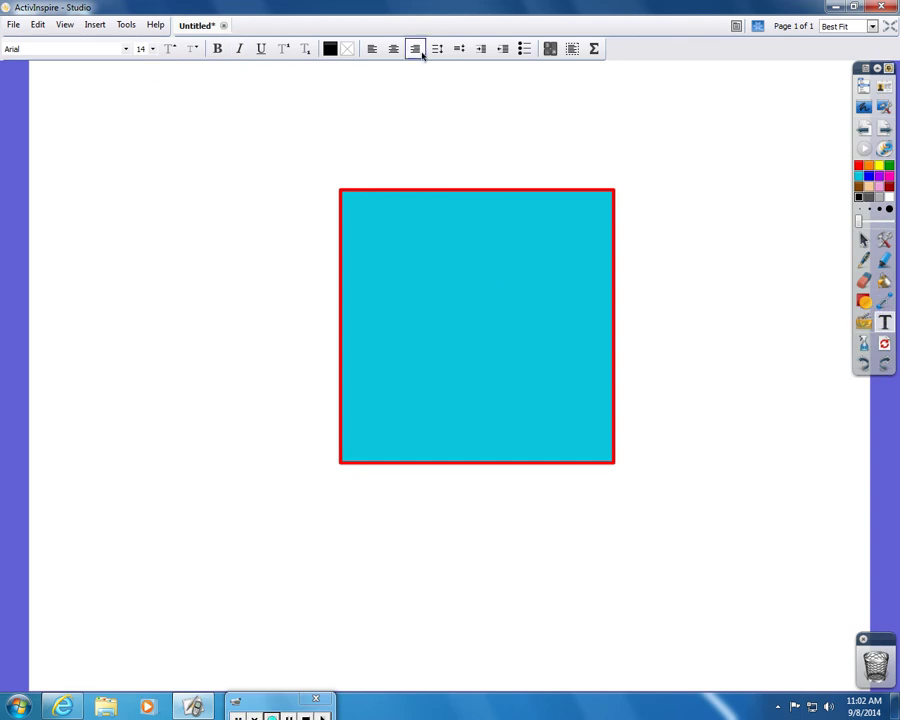
pyautogui.click(421, 299)
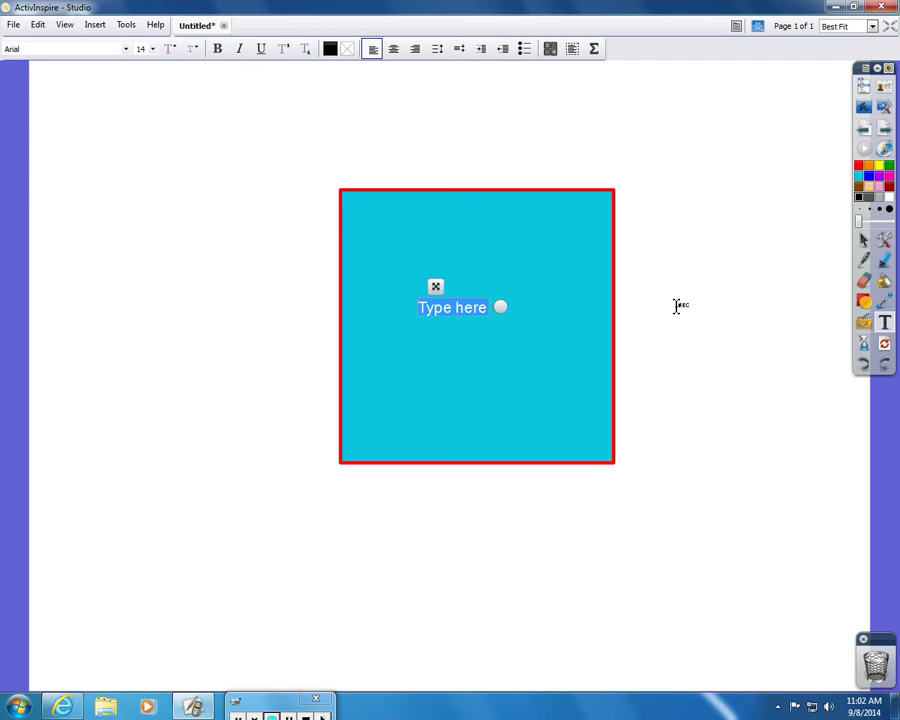
pyautogui.click(169, 50)
pyautogui.click(169, 50)
pyautogui.click(169, 50)
pyautogui.click(169, 50)
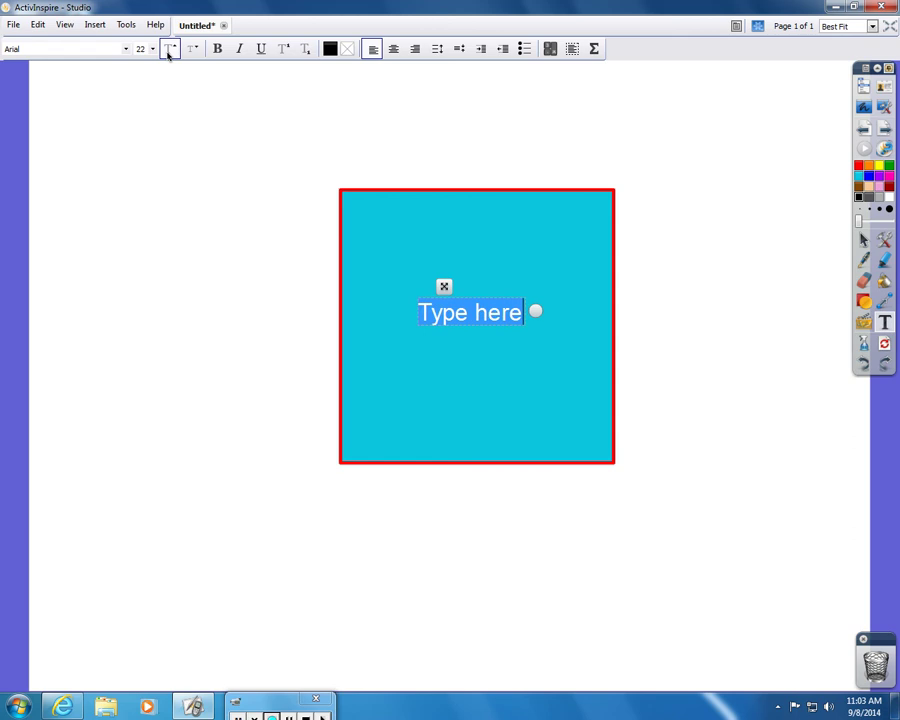
pyautogui.click(169, 50)
pyautogui.click(169, 50)
pyautogui.click(169, 50)
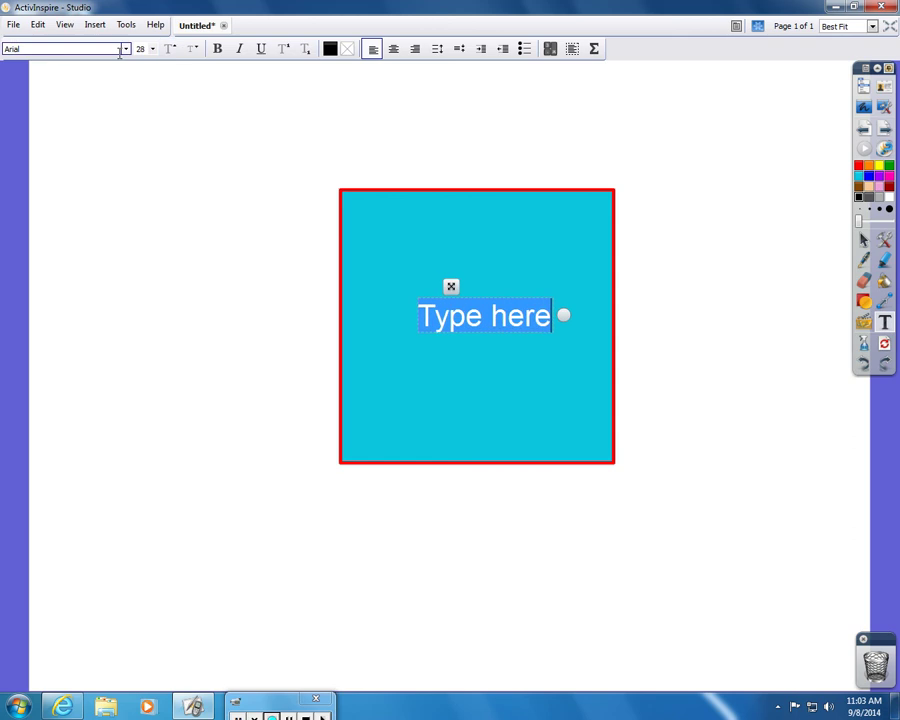
# - Set the font to Arial Rounded MT Bold and type the label 'Square'
pyautogui.click(126, 49)
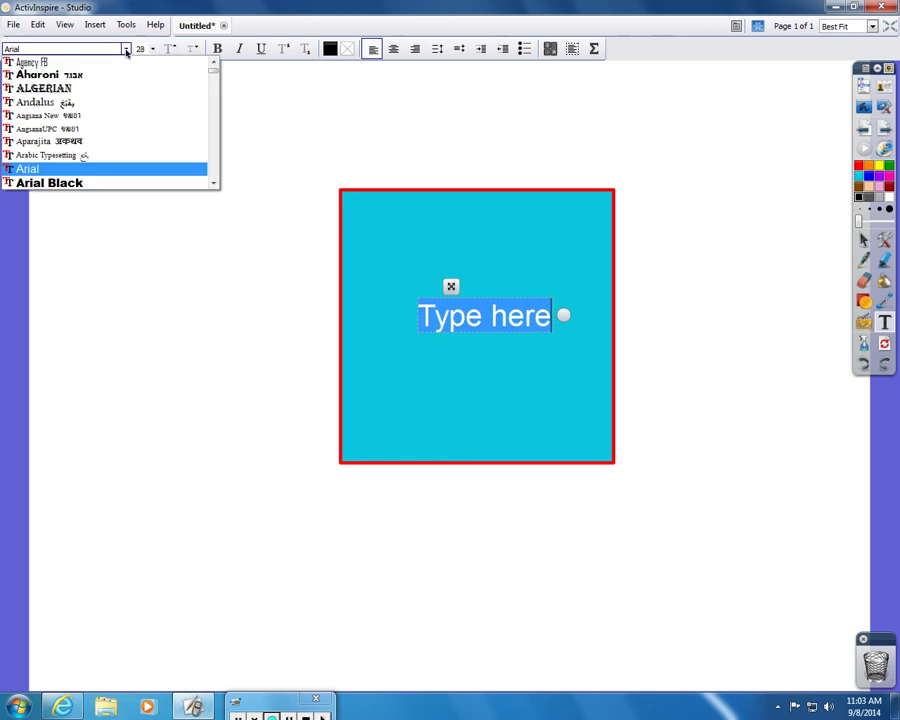
pyautogui.scroll(-2, 80, 112)
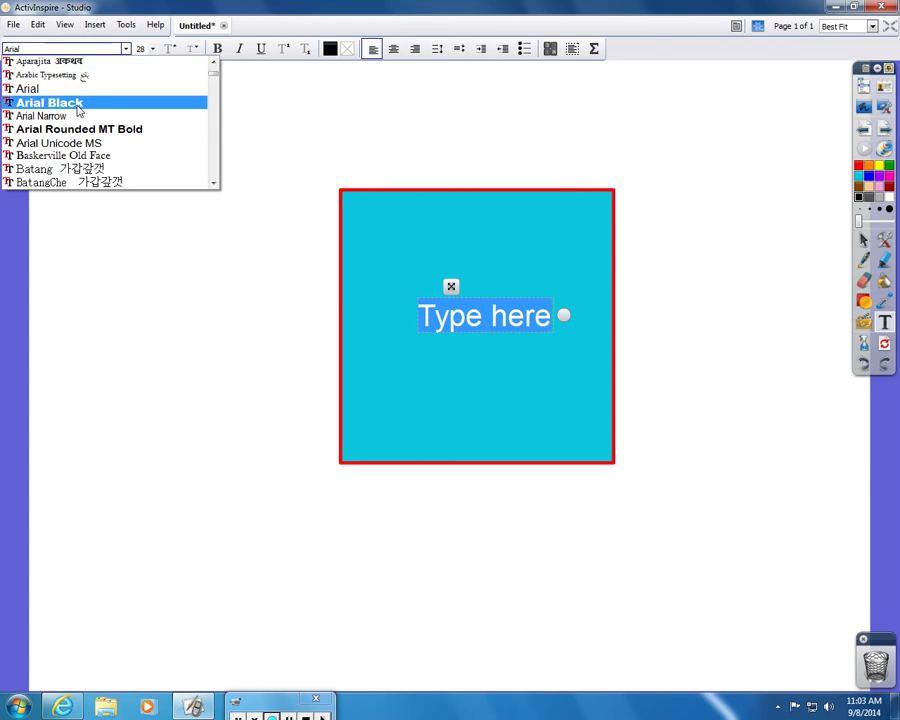
pyautogui.click(72, 129)
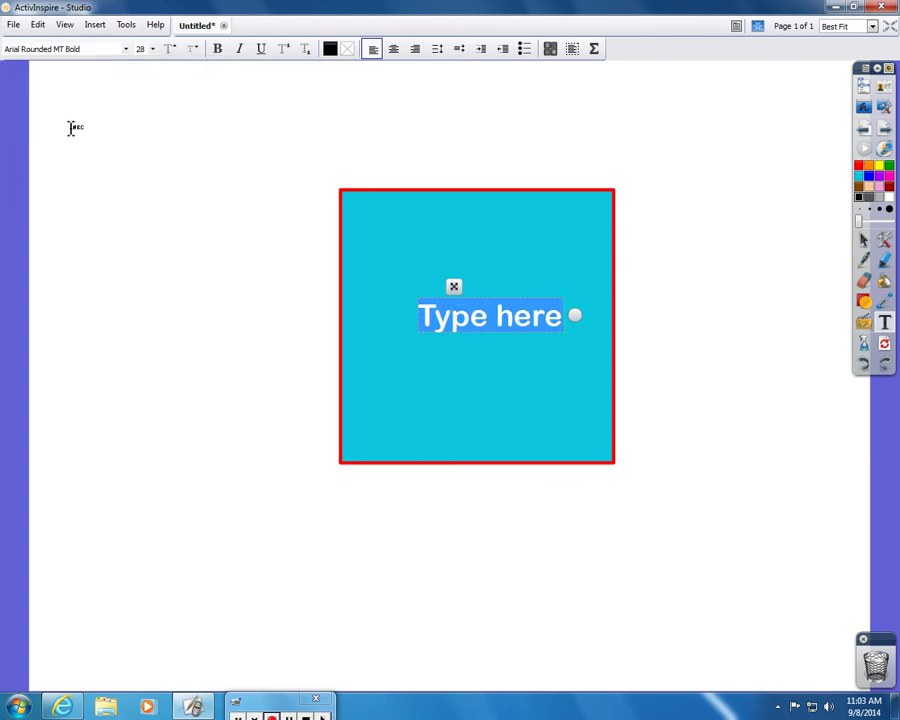
pyautogui.write('uare')
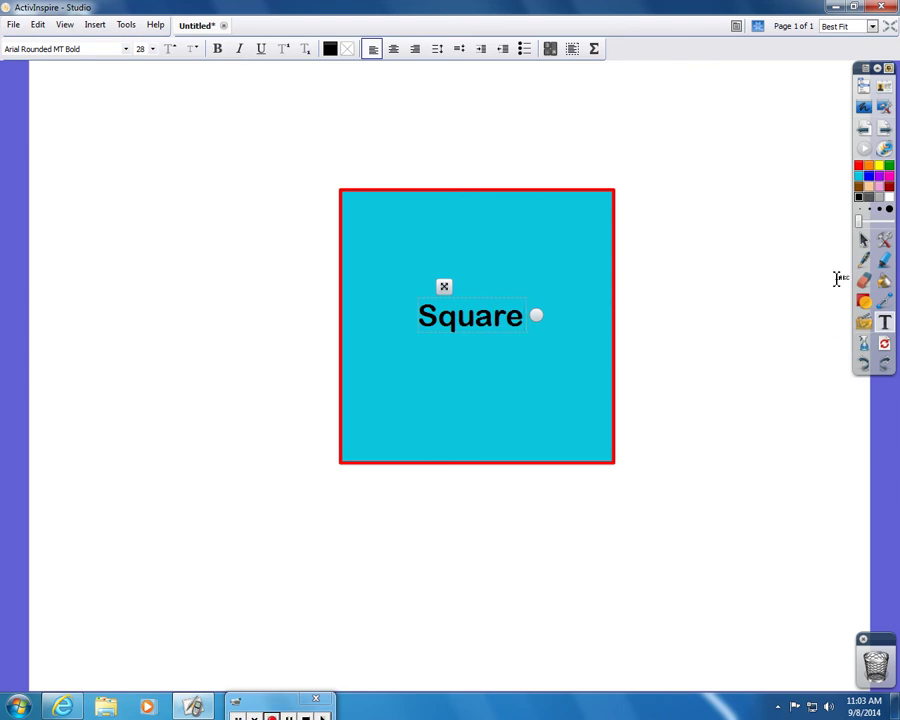
pyautogui.click(865, 239)
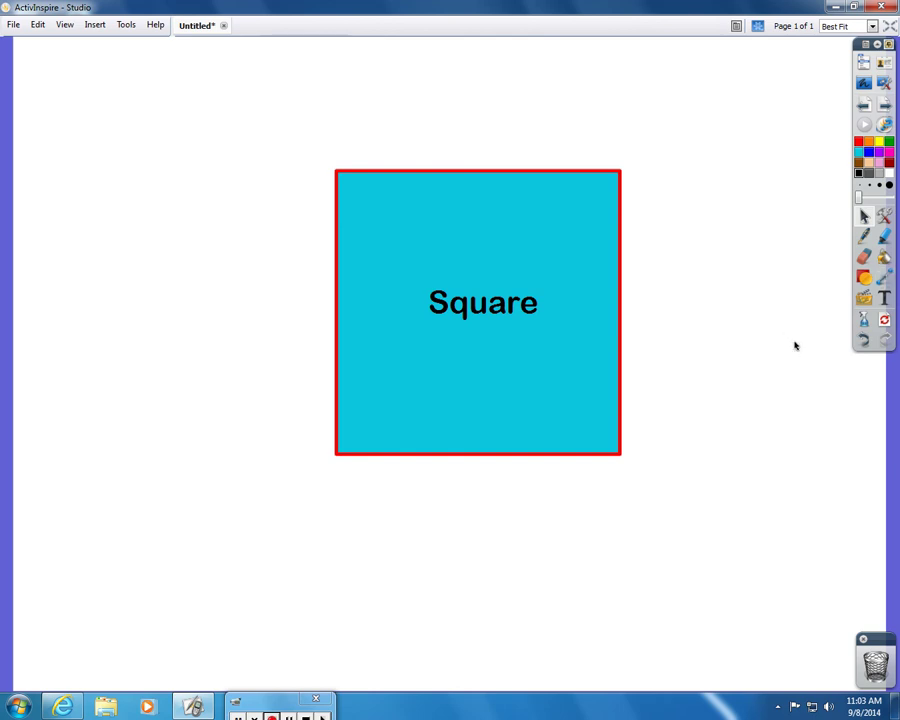
# - Reset the page to clear the red-outlined cyan square labelled 'Square'
pyautogui.click(885, 322)
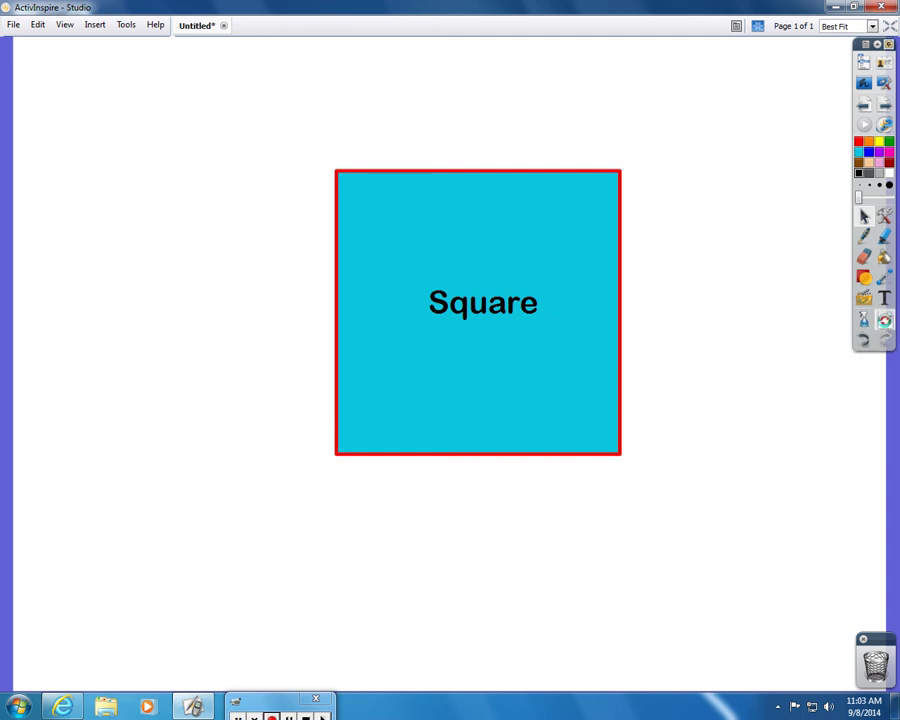